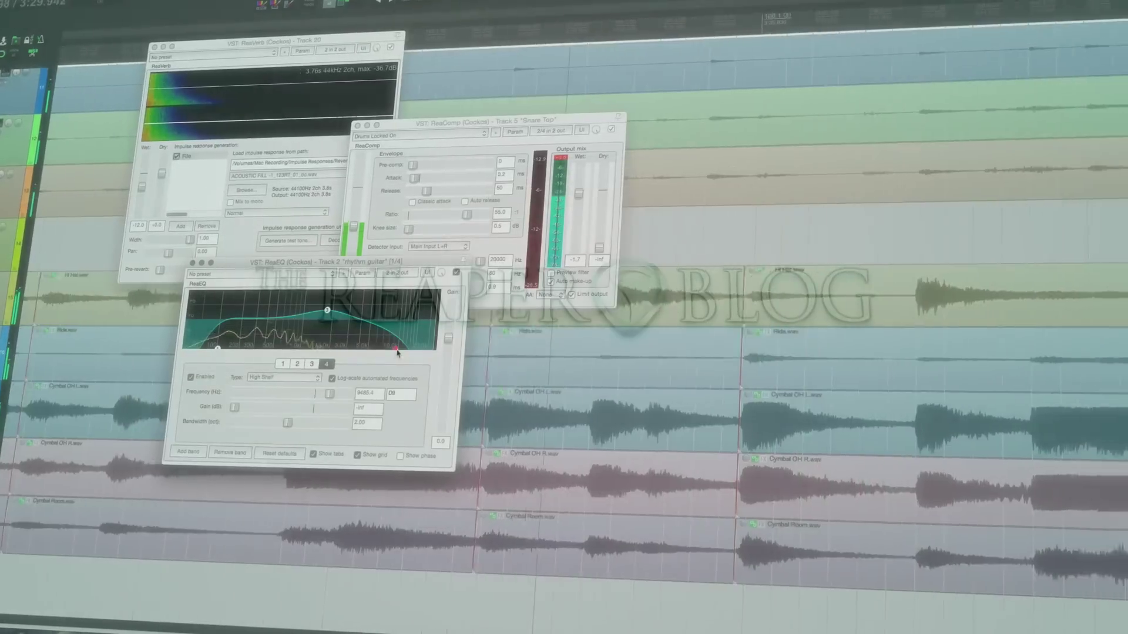
- Raise EQ band 4's frequency to about 16 kHz
drag(397, 350, 420, 351)
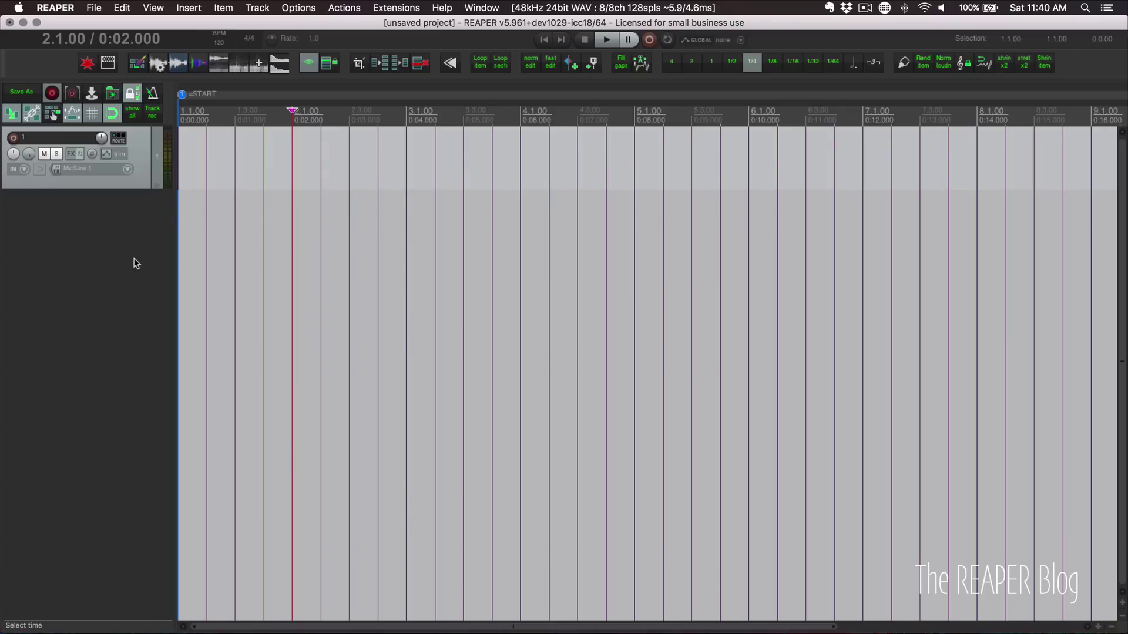
- Check the AudioFuse device settings: 48000 Hz sample rate and 128-sample block size, left unchanged
key(super+comma)
click(467, 226)
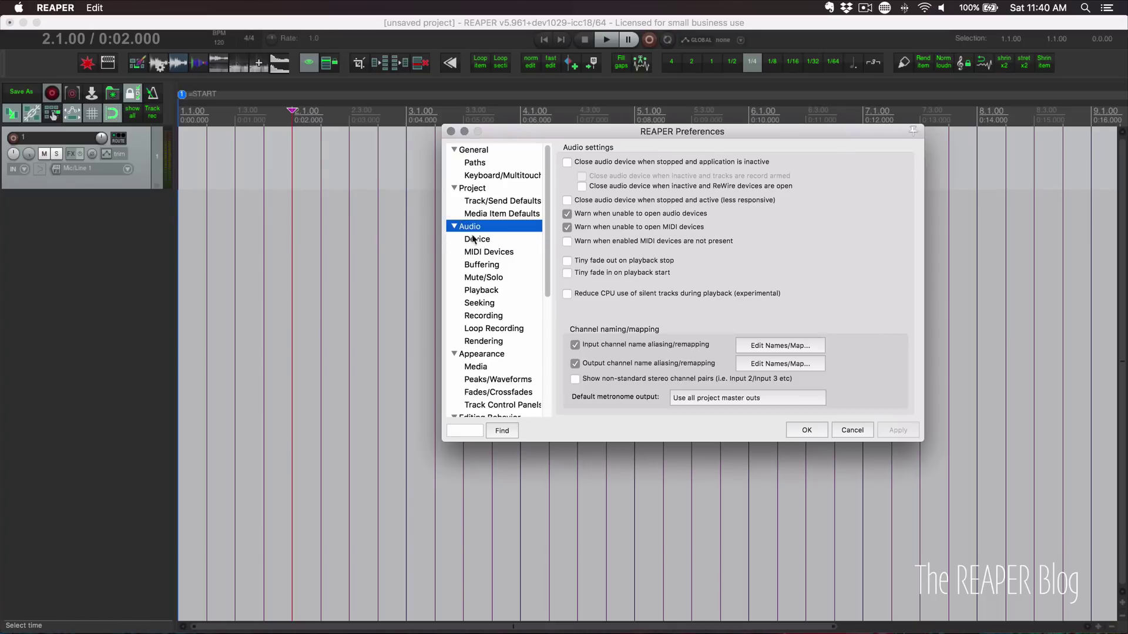
click(479, 239)
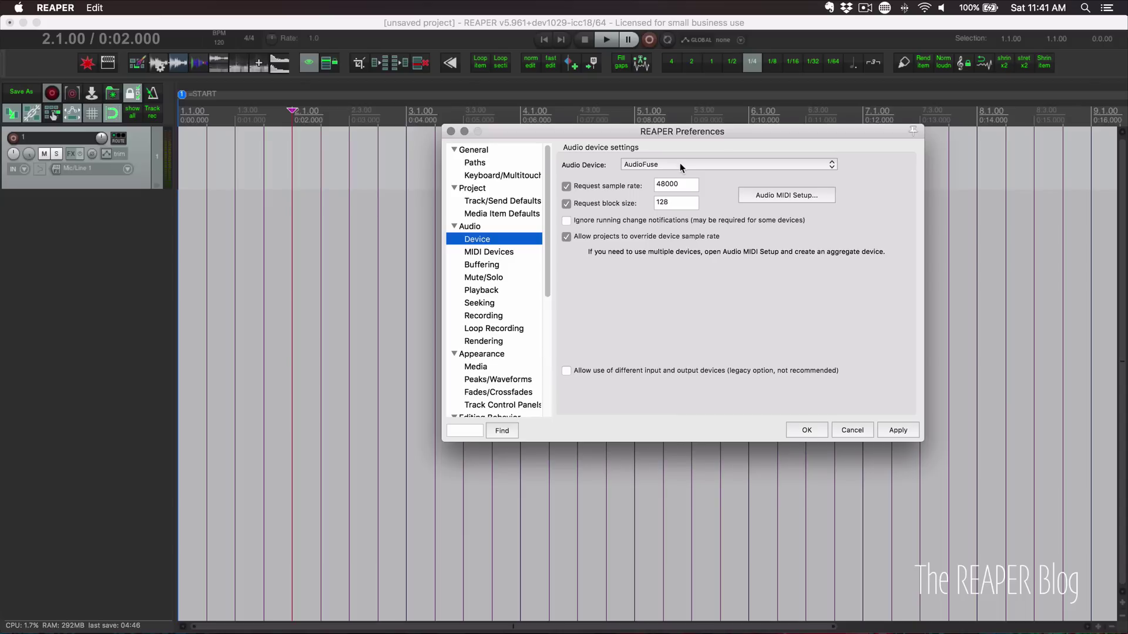
click(684, 202)
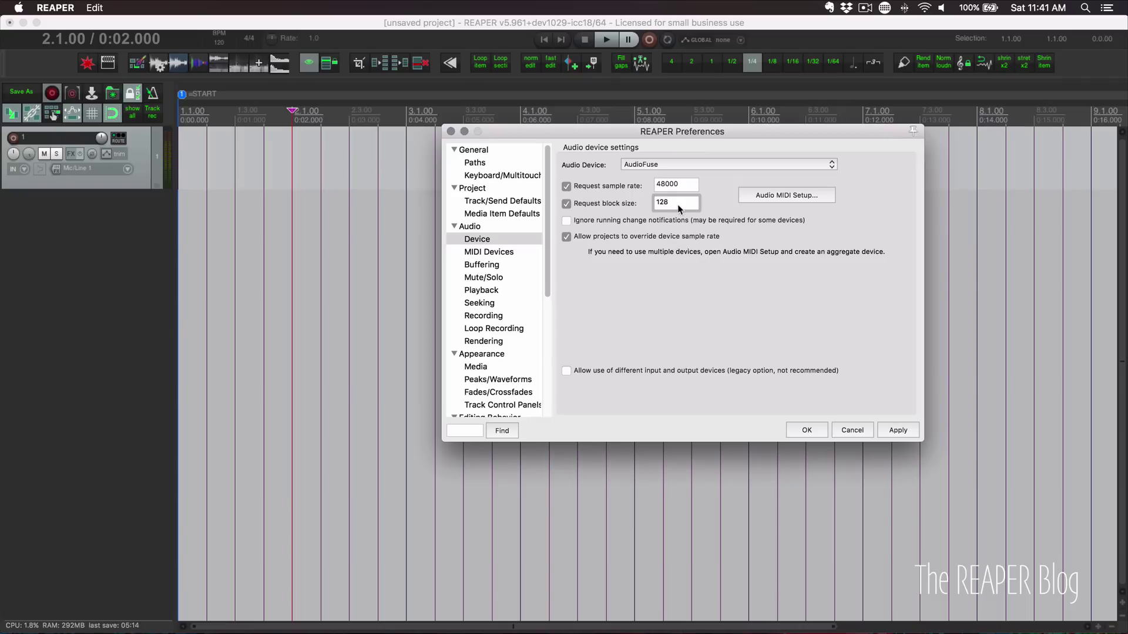
key(super+a)
double_click(655, 189)
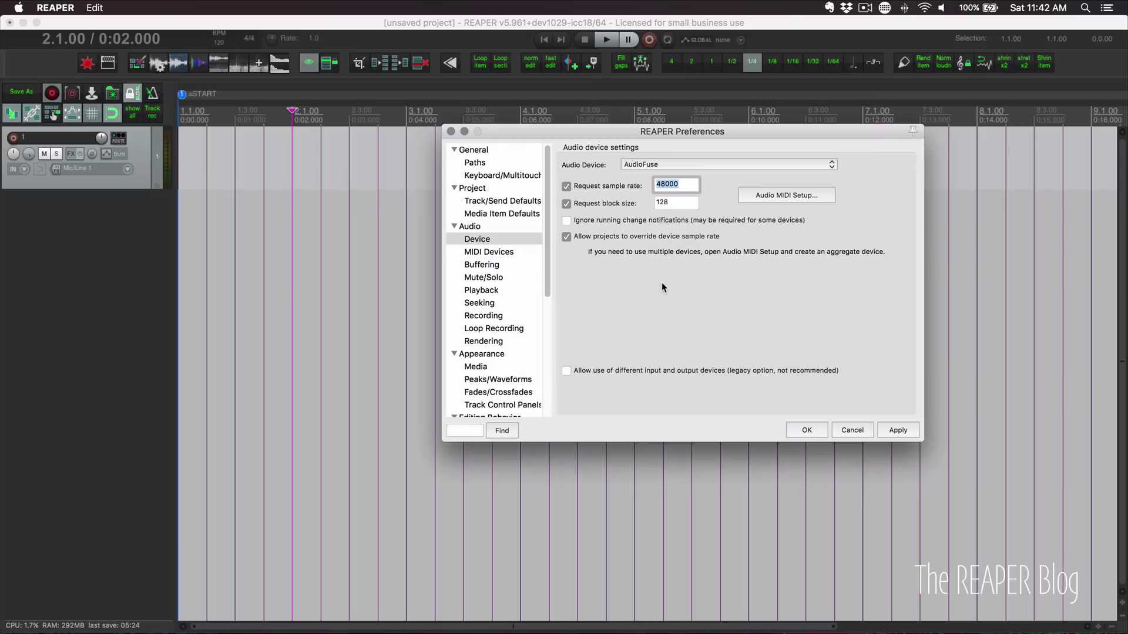
key(shift+Tab)
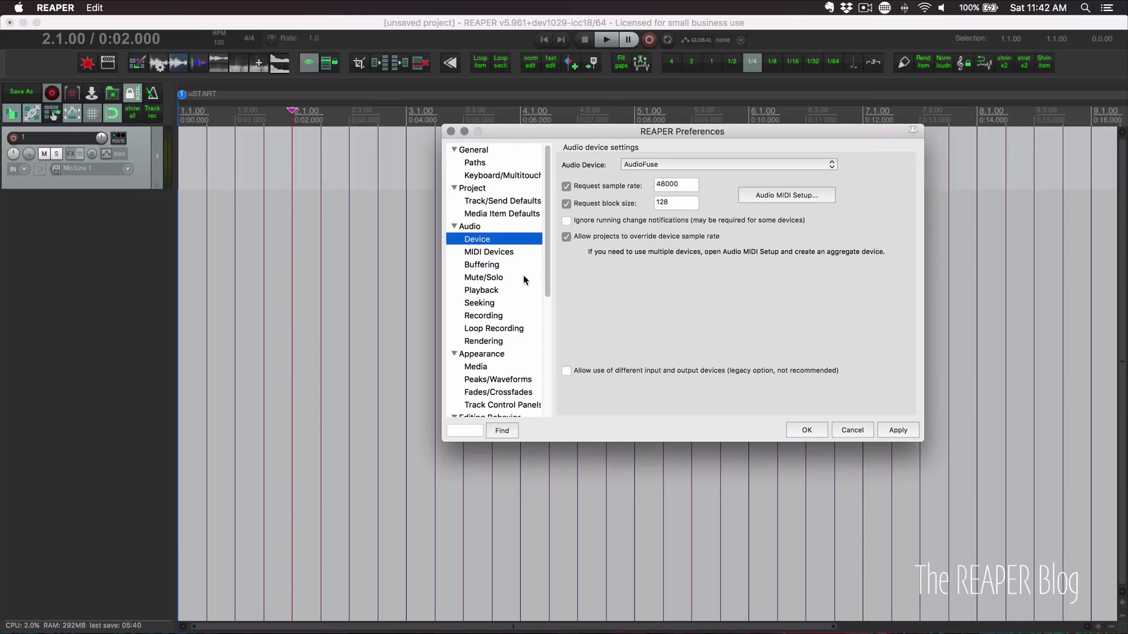
- Show the Recording preferences with input and output manual offsets at 0 samples
click(499, 317)
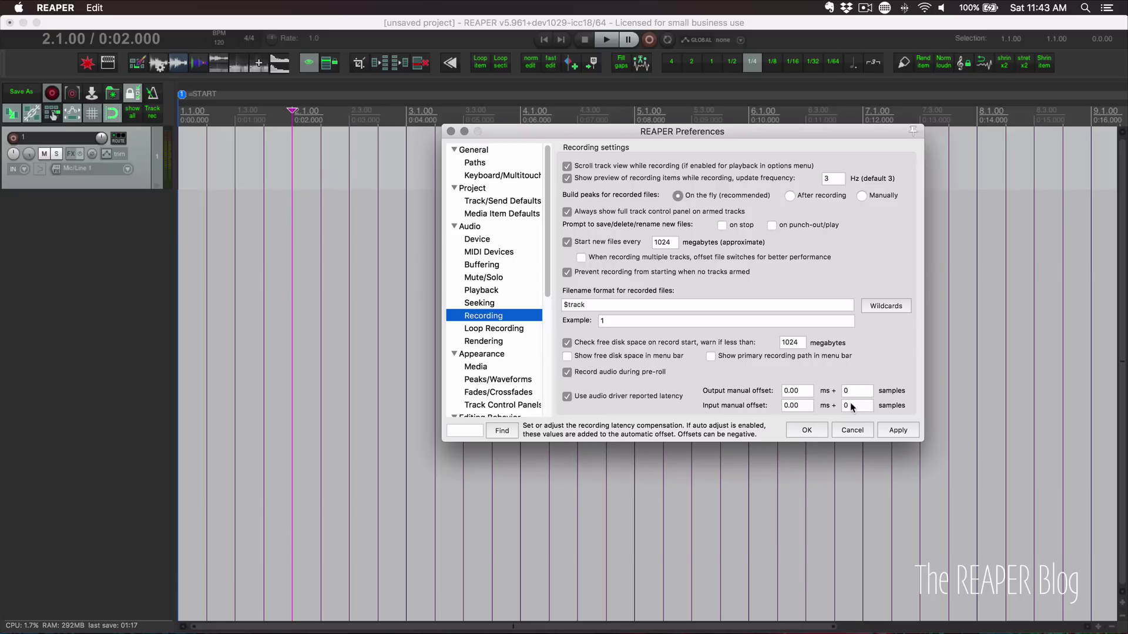
- Close the Preferences window with OK
click(808, 431)
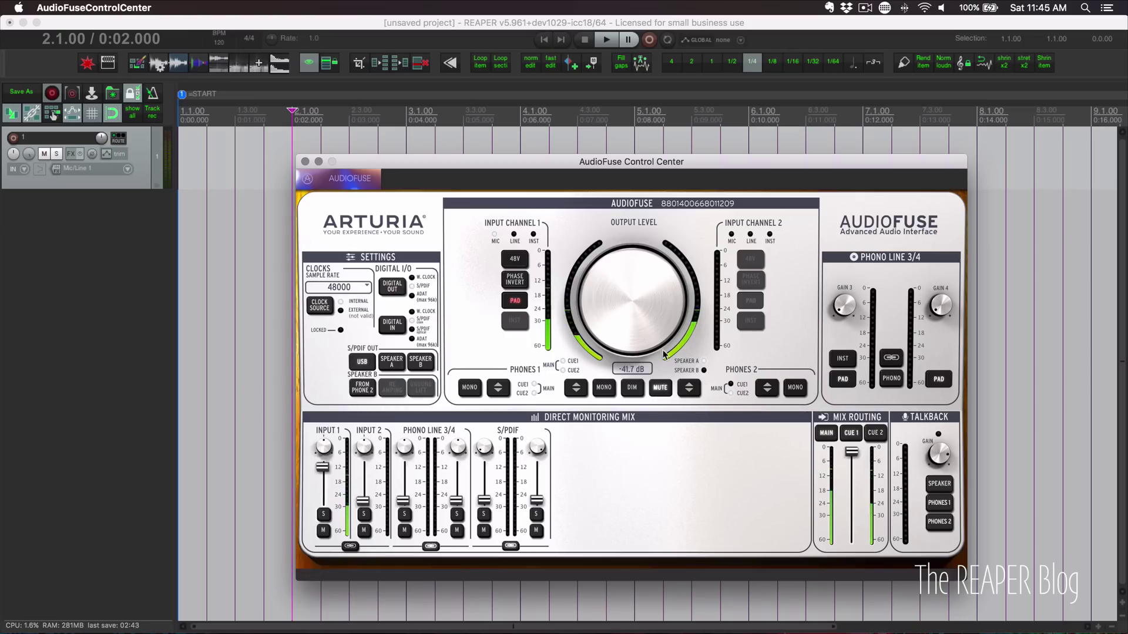
- Switch monitoring to Speaker A and pull the Phono Line 3/4 faders fully down
click(692, 387)
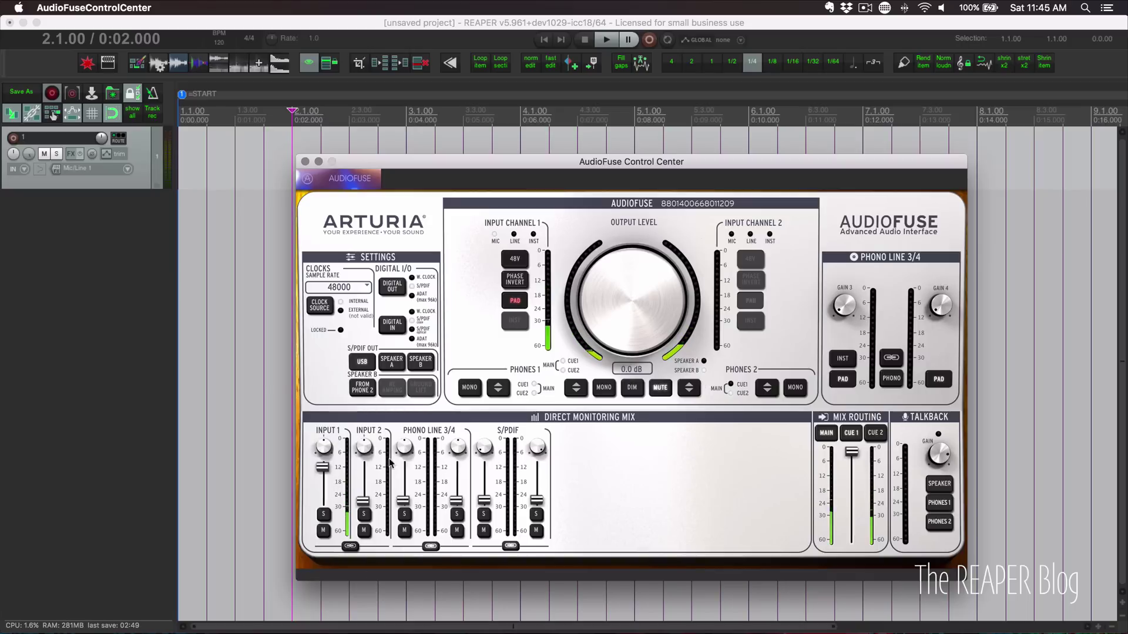
drag(403, 499, 404, 524)
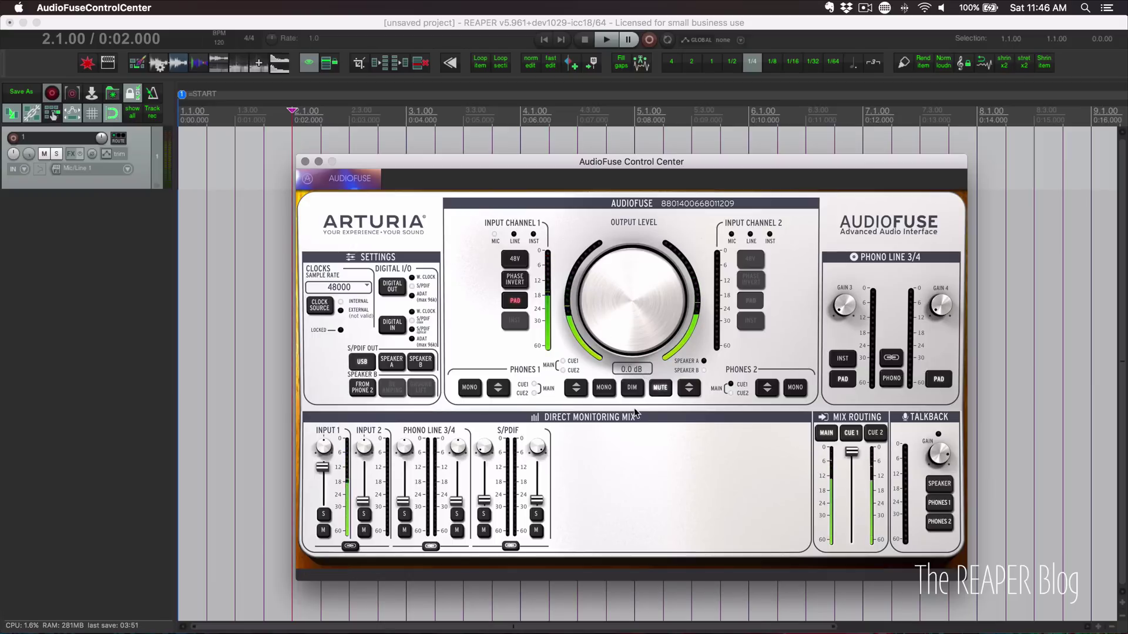
- Select track 1, inspect its routing window, and close it again
click(116, 293)
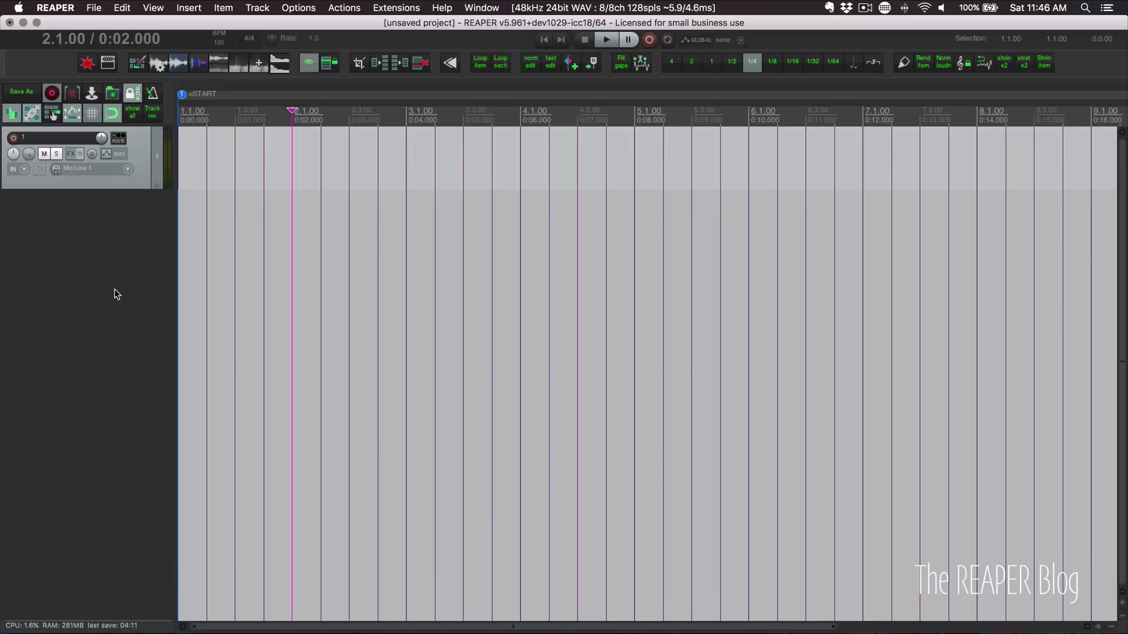
click(141, 177)
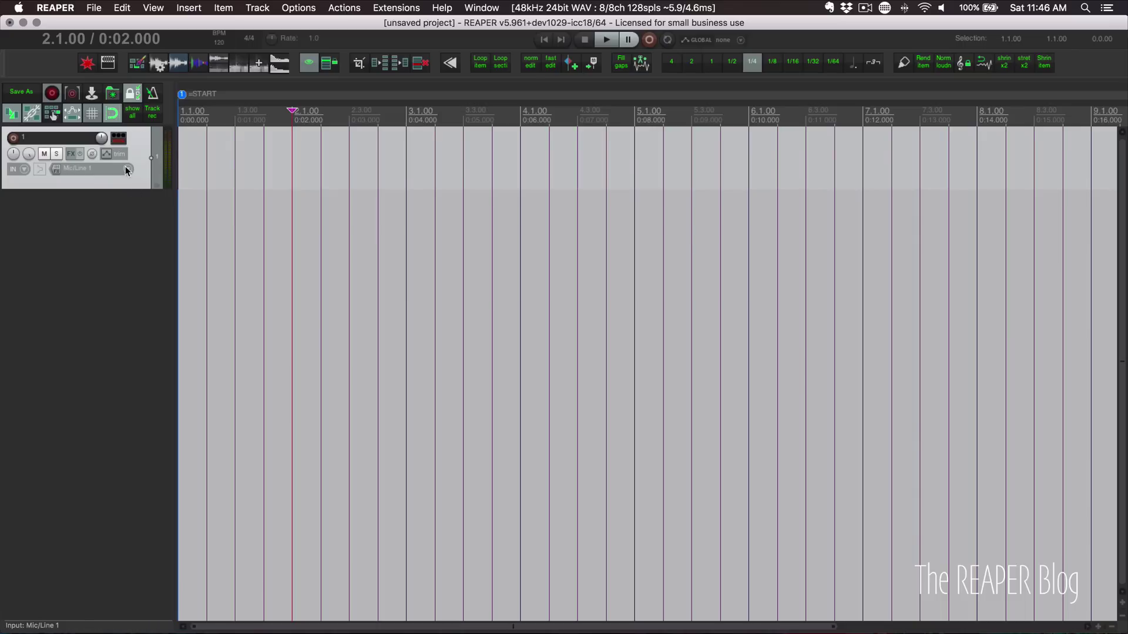
click(120, 139)
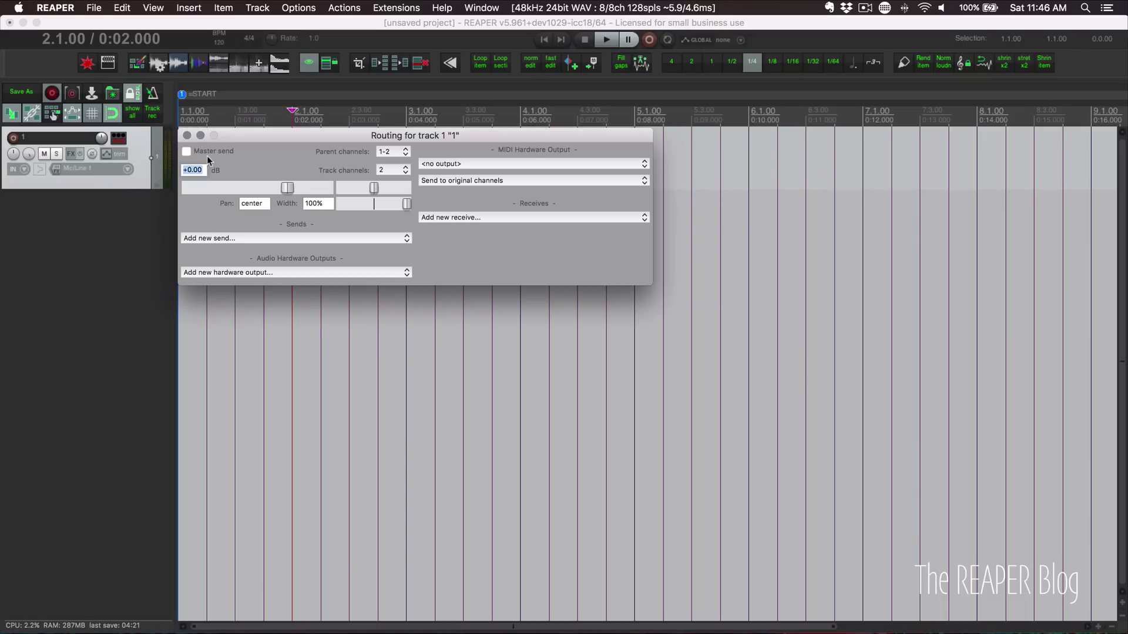
click(123, 138)
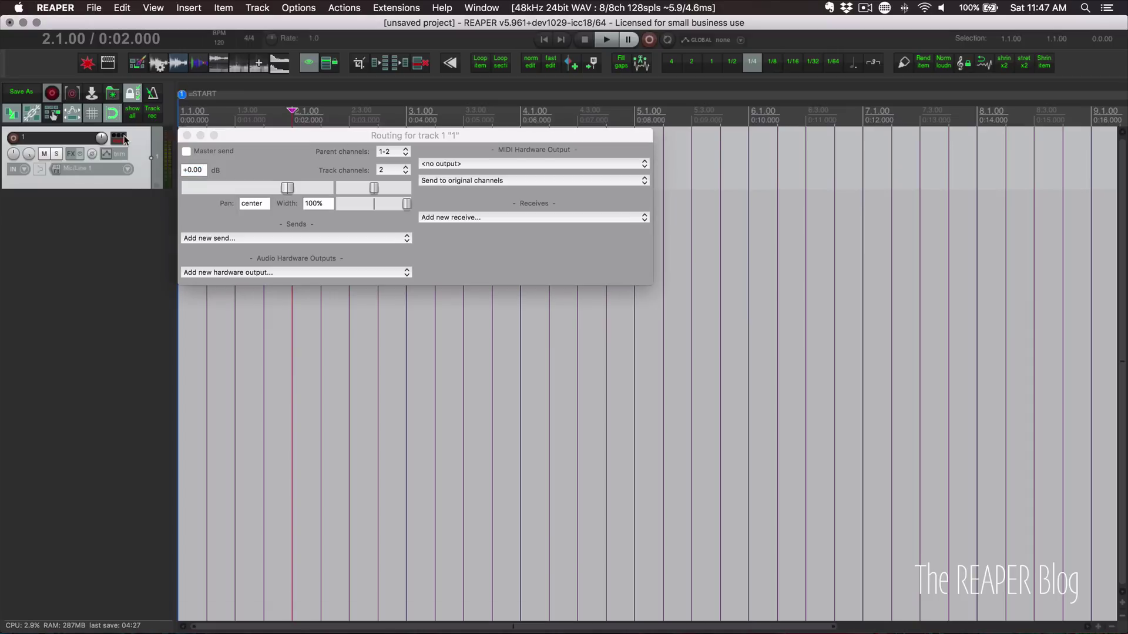
click(186, 135)
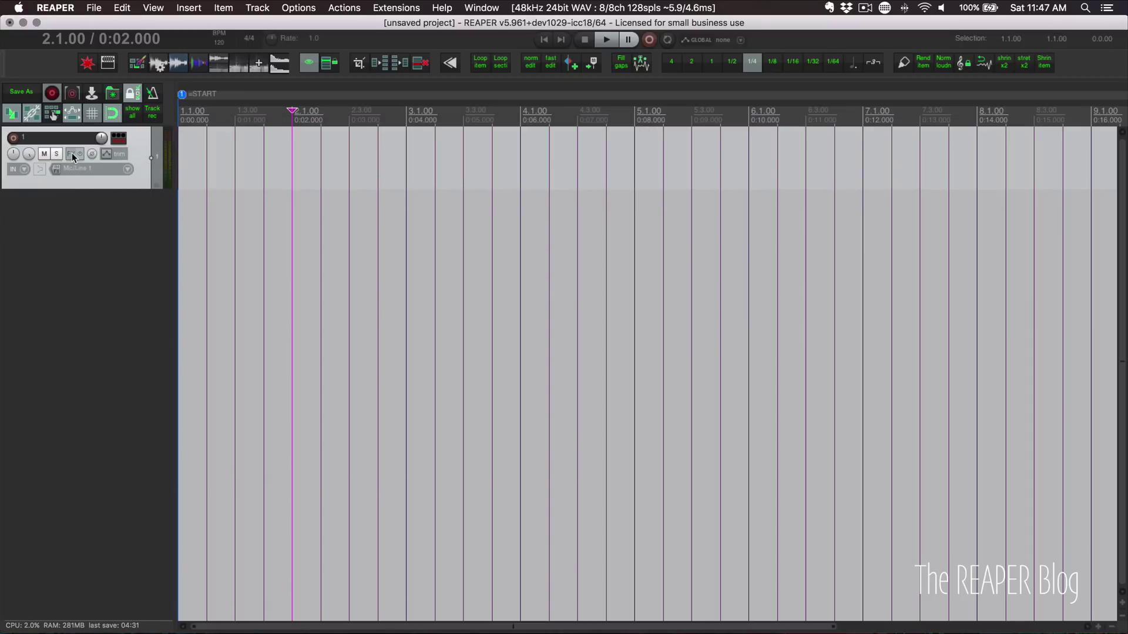
- Add ReaInsert to track 1 and move its window toward the centre
right_click(72, 152)
mouse_move(141, 232)
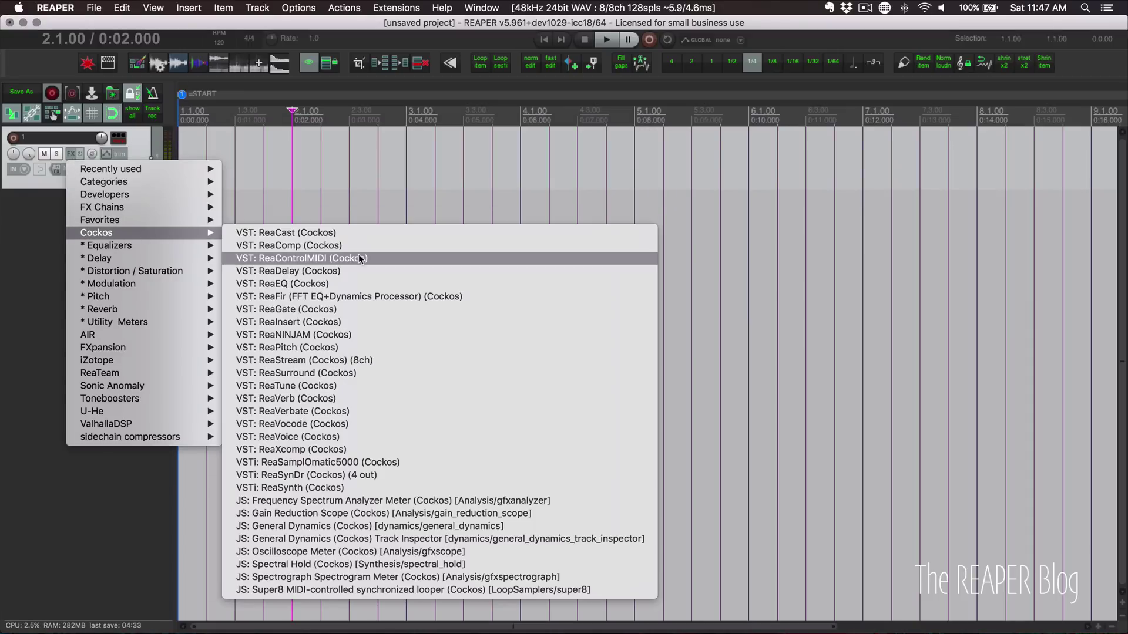
click(345, 329)
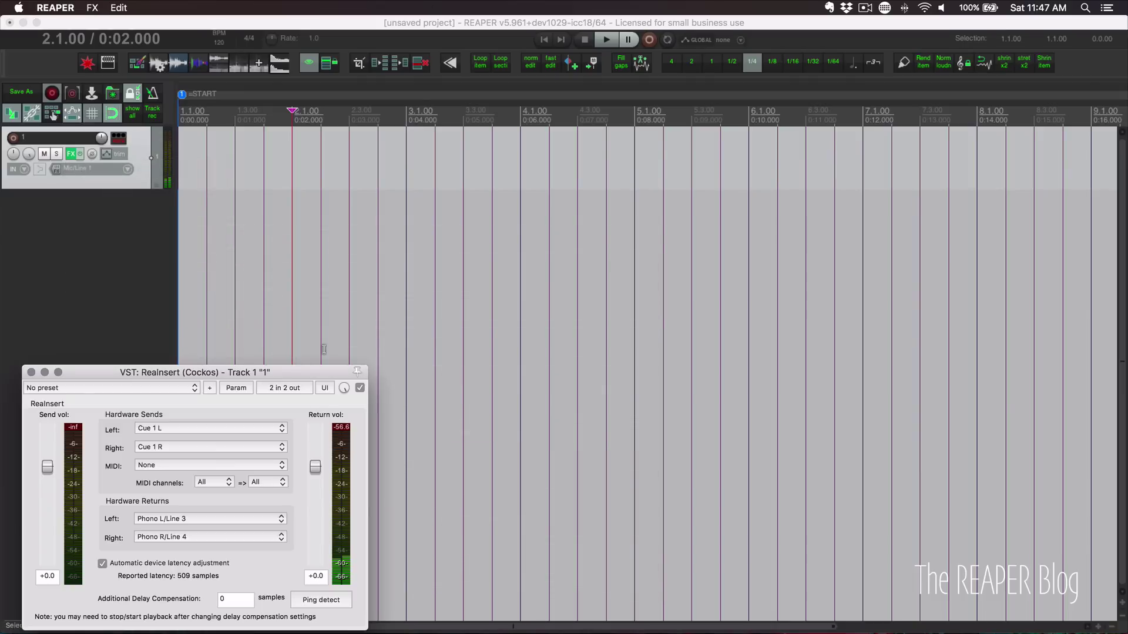
drag(177, 377, 380, 168)
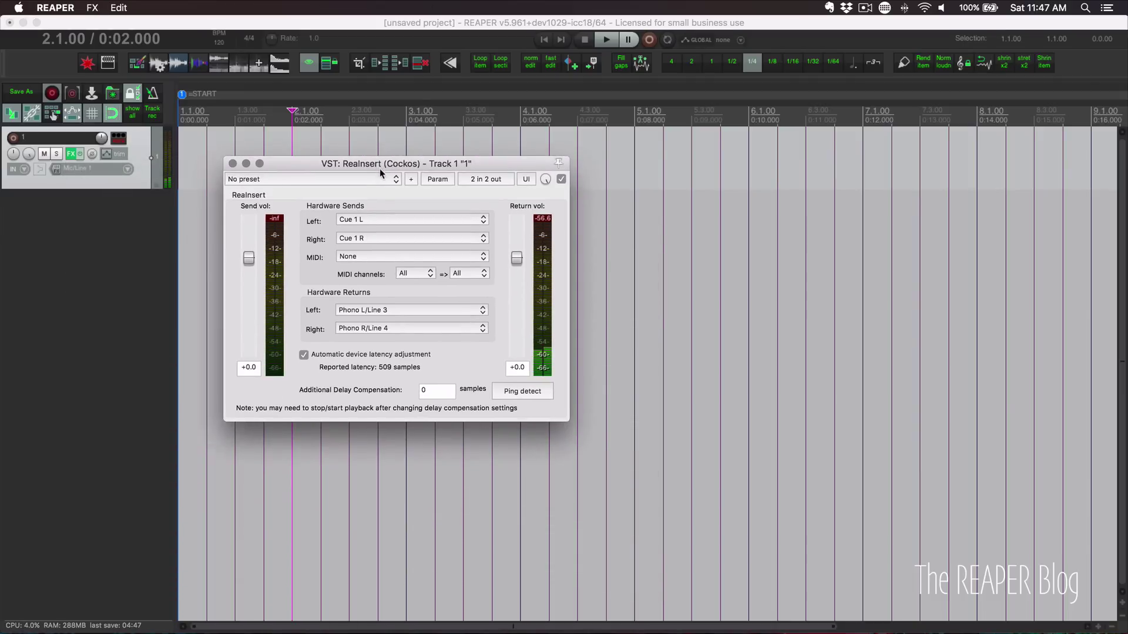
- Route ReaInsert's left hardware send to Main L, with right send and MIDI None
click(366, 220)
click(372, 201)
click(365, 240)
click(368, 200)
click(351, 258)
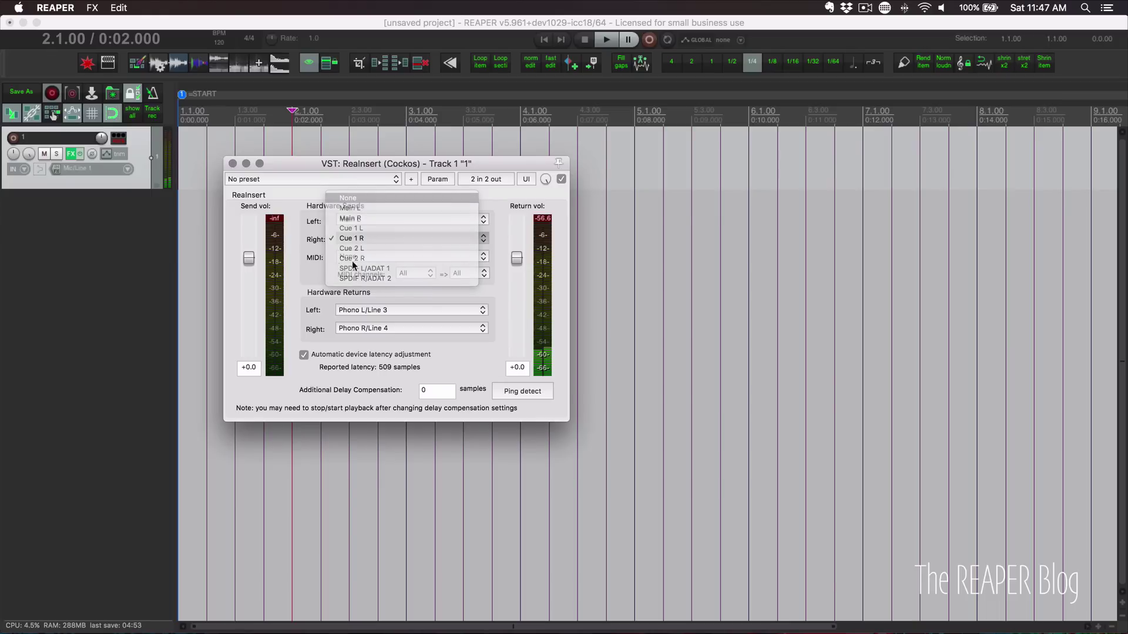
click(357, 254)
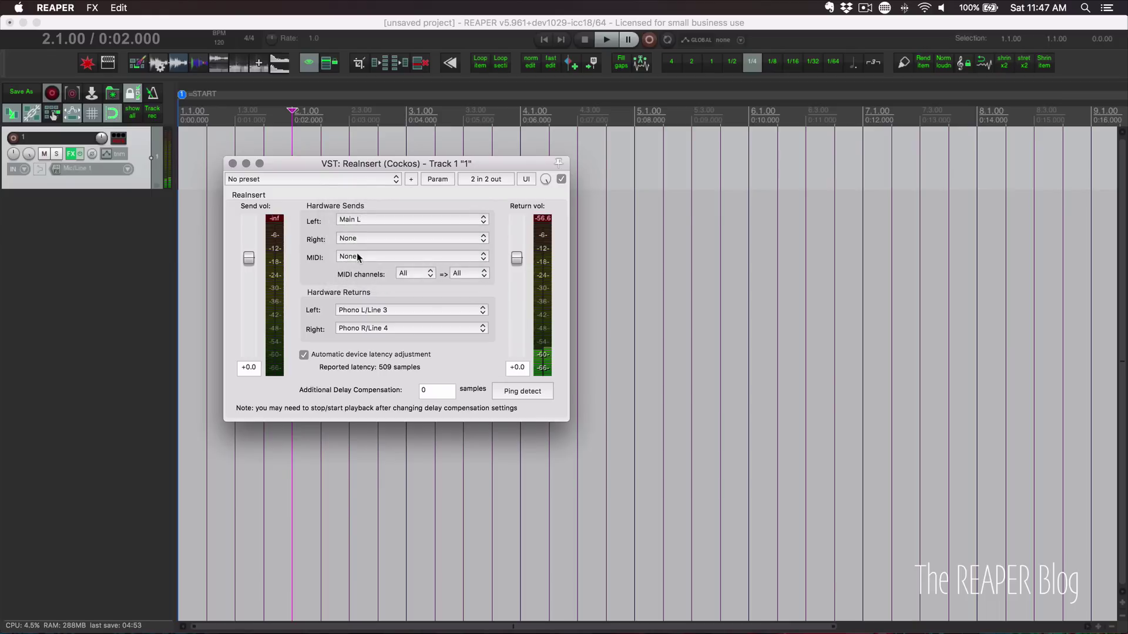
- Keep the left return on Phono L/Line 3 and set the right return to None
click(361, 310)
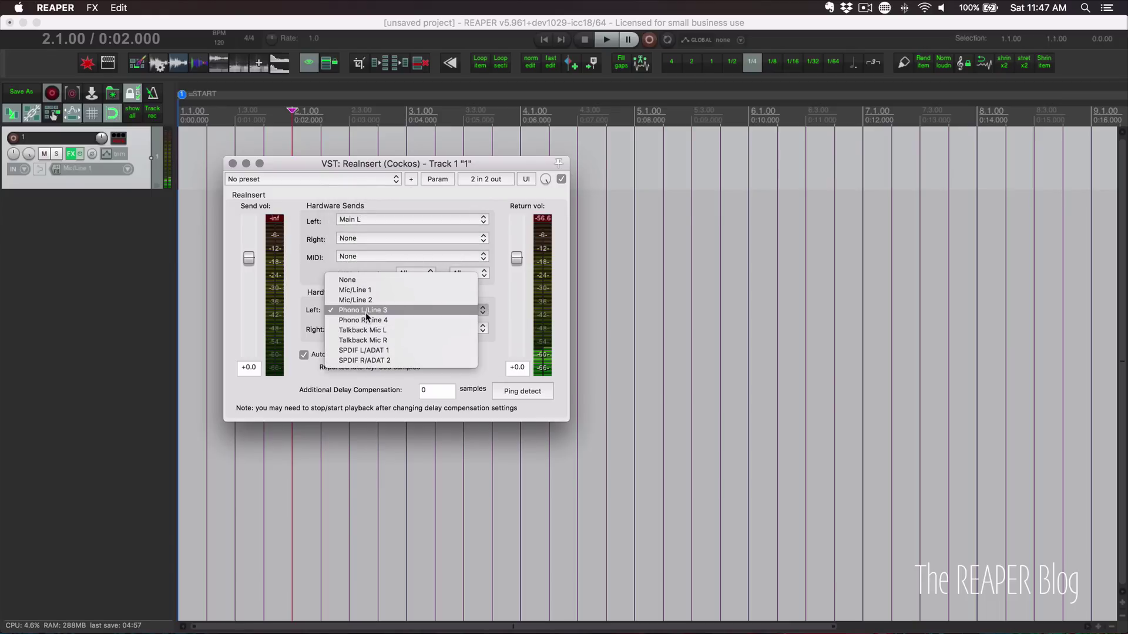
click(365, 311)
click(365, 329)
click(351, 288)
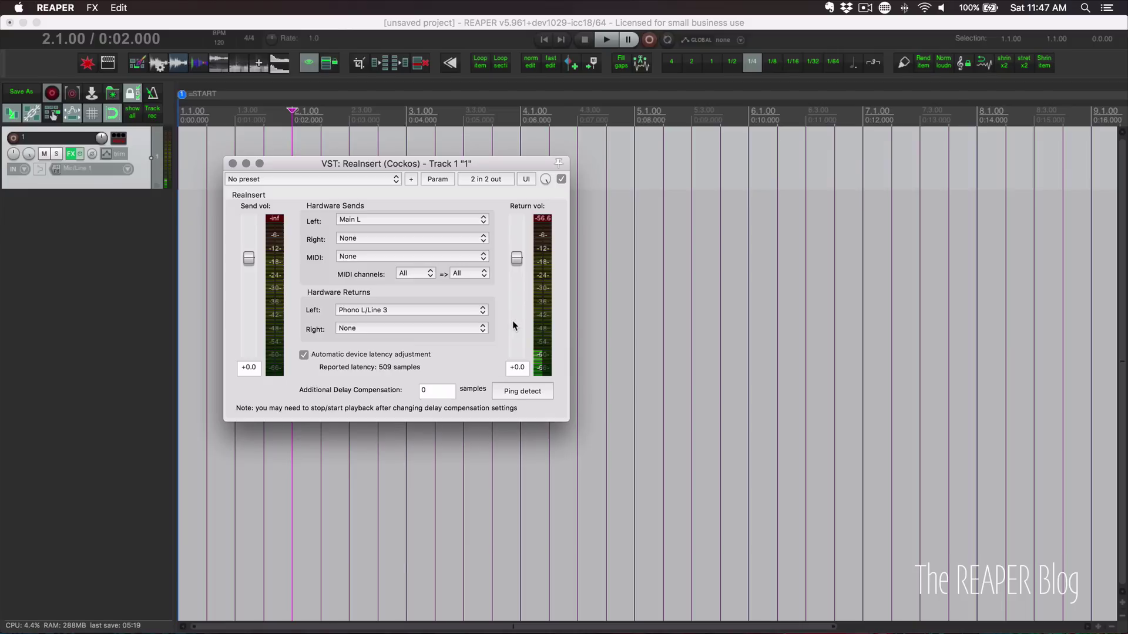
- Mute the AudioFuse output and run ReaInsert's Ping detect, which measures 65 samples
key(super+Tab)
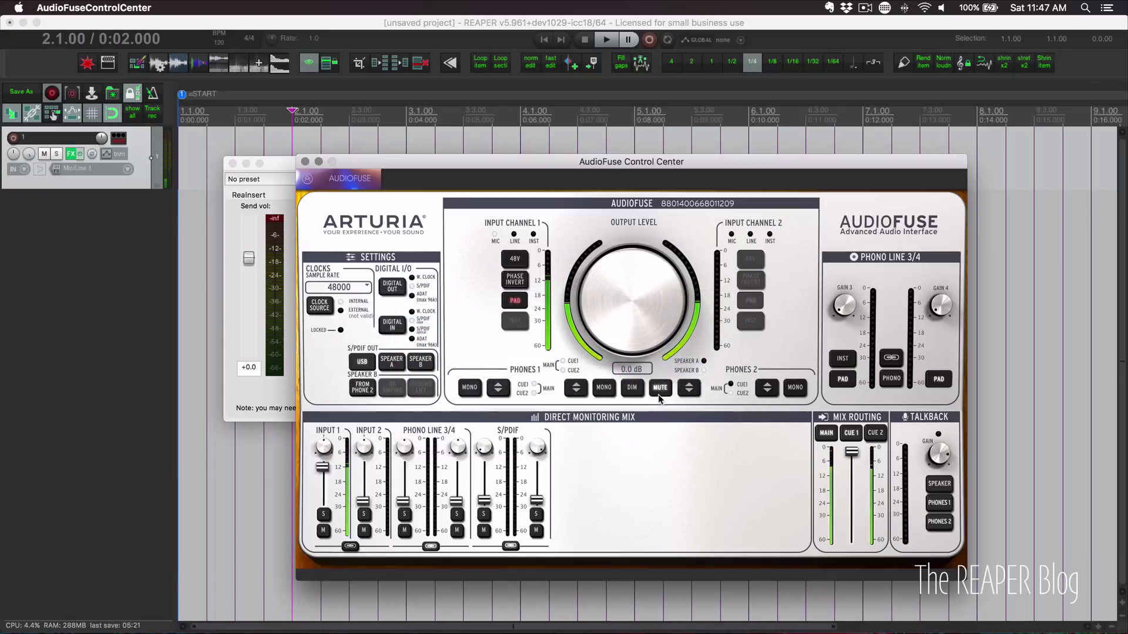
click(660, 388)
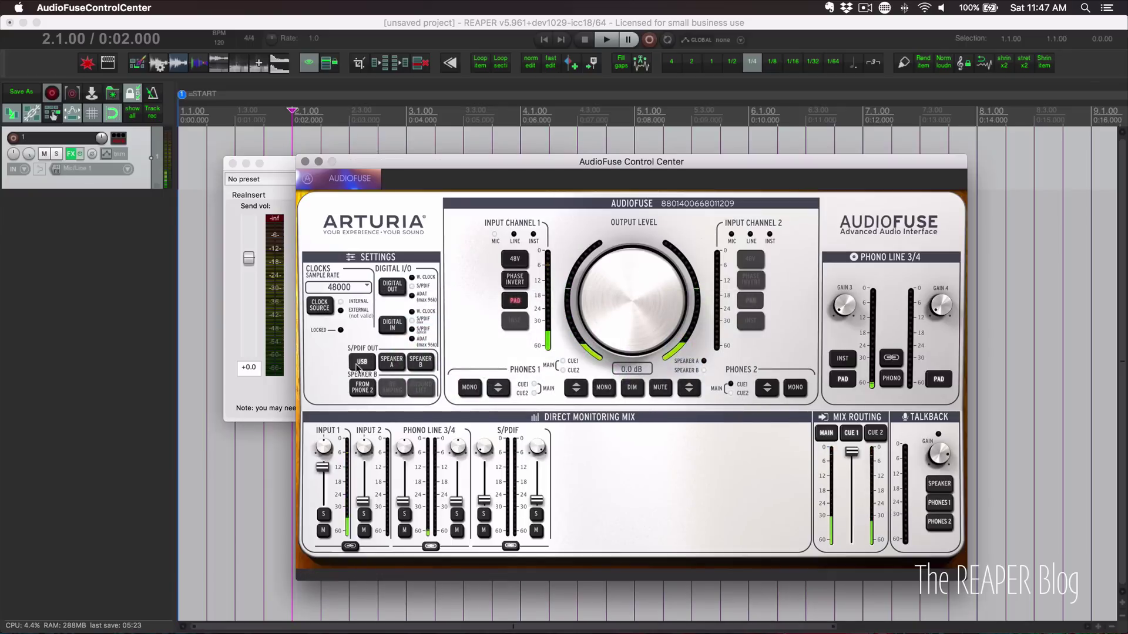
key(super+Tab)
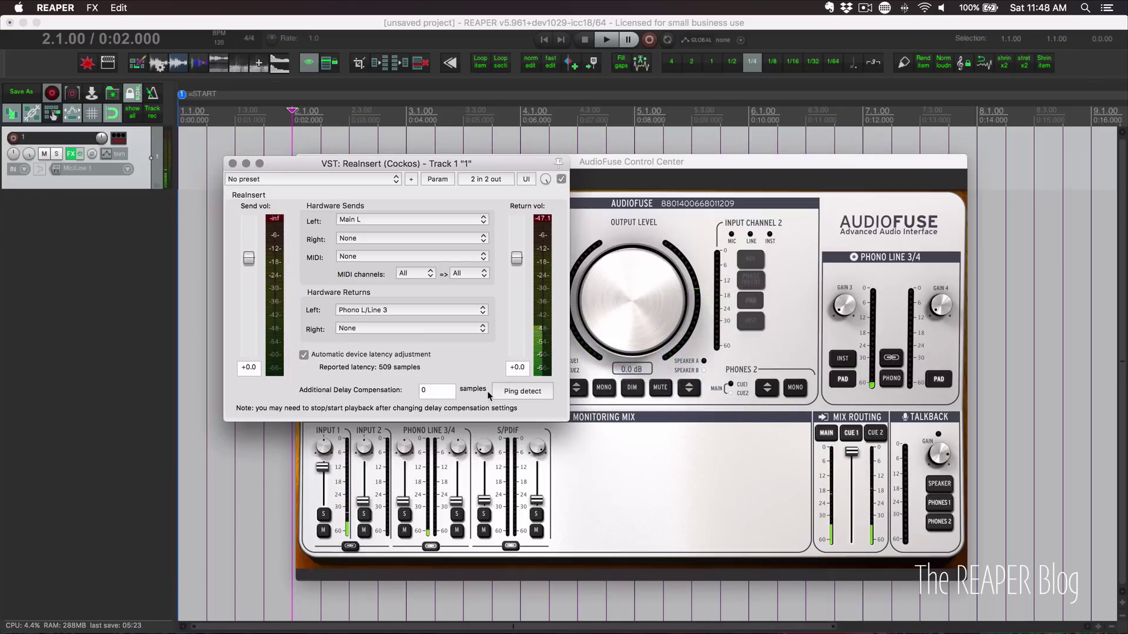
click(522, 391)
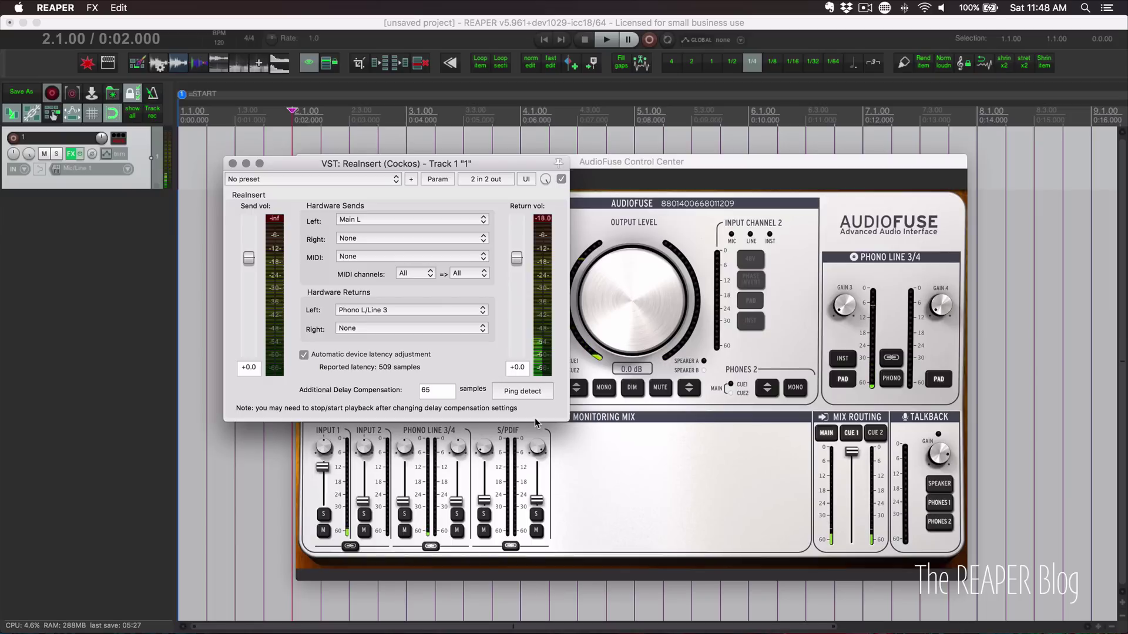
double_click(435, 391)
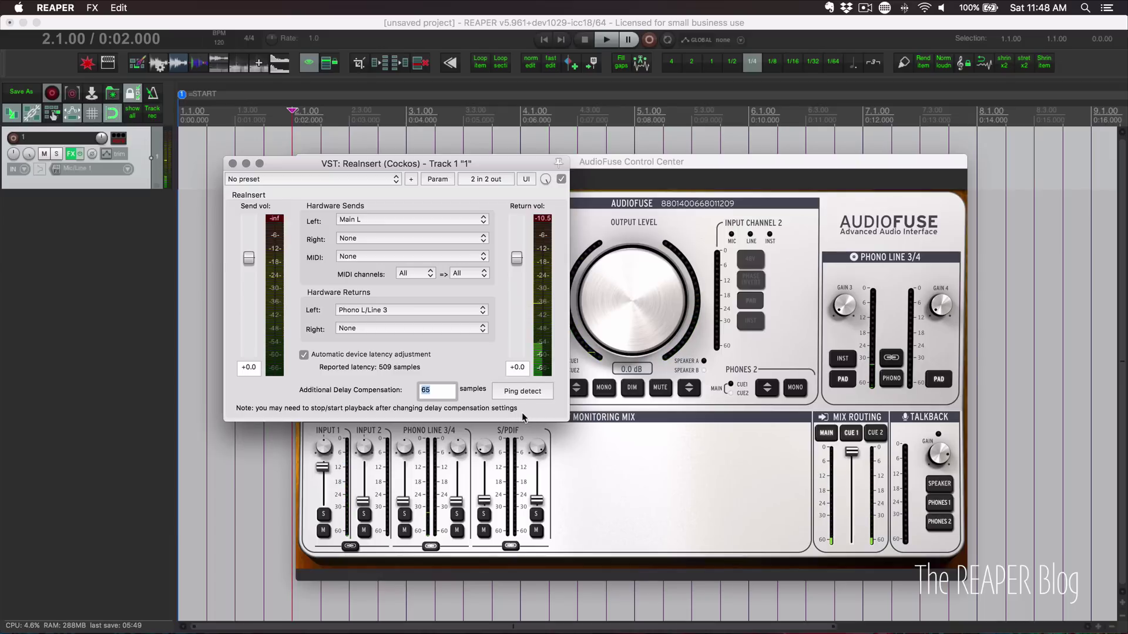
click(660, 420)
- Enter 65 in the Recording preferences' Input manual offset samples field
click(207, 291)
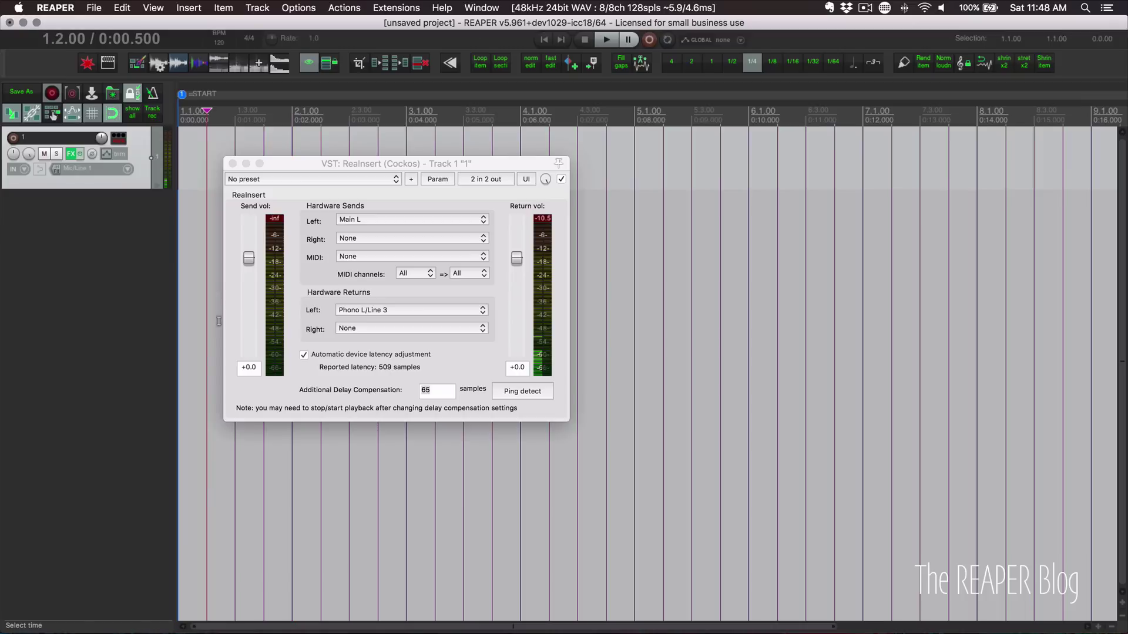
key(super+comma)
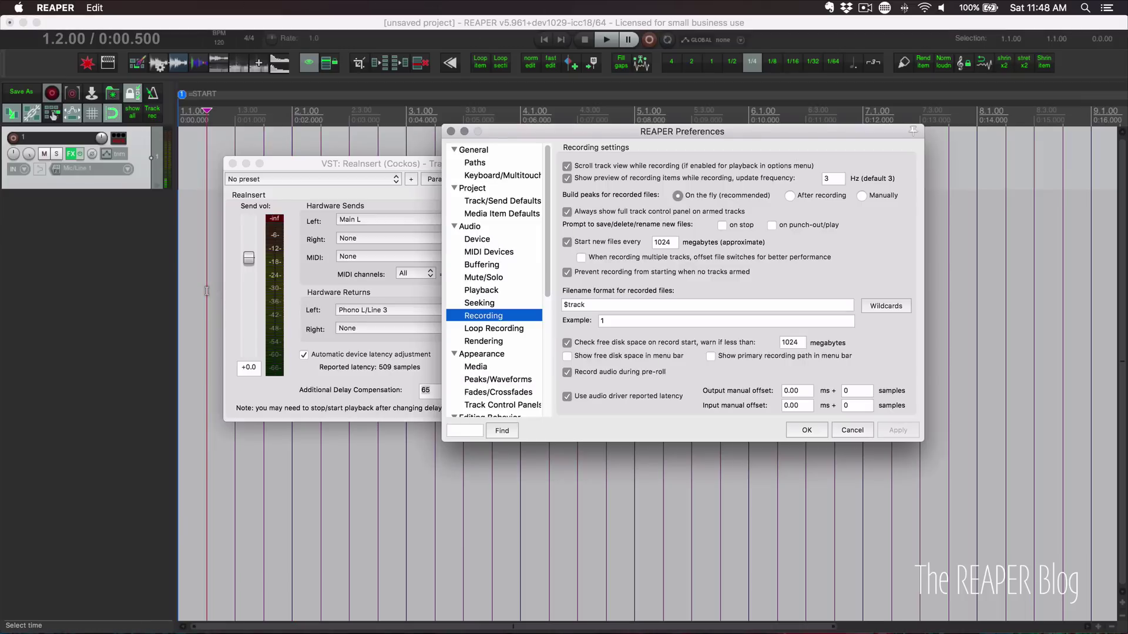
click(797, 406)
key(Tab)
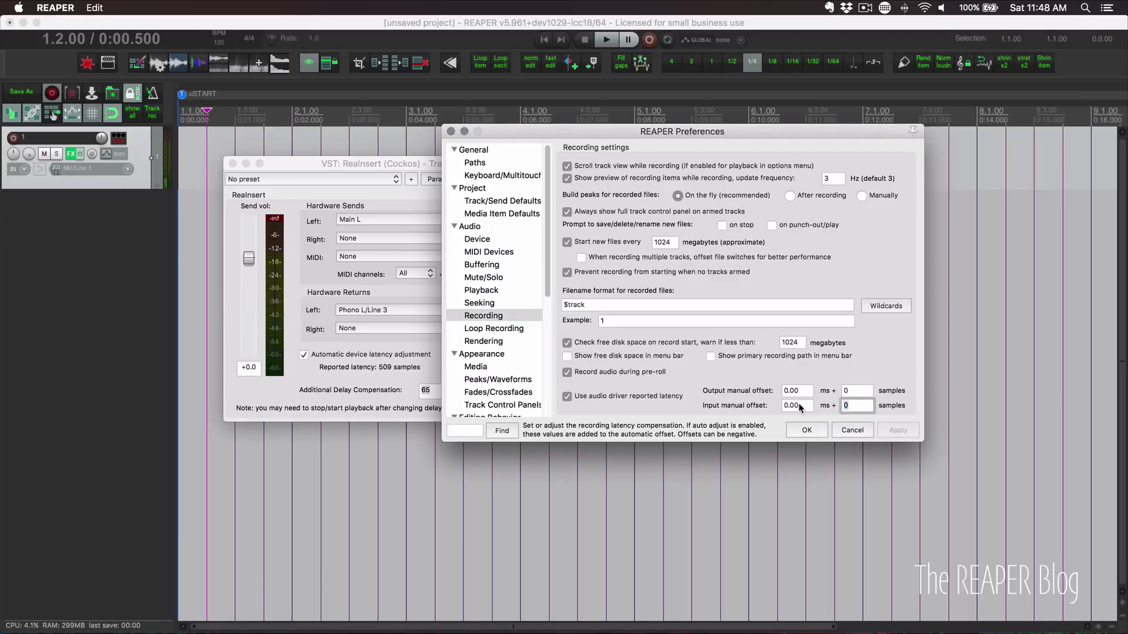
text(65)
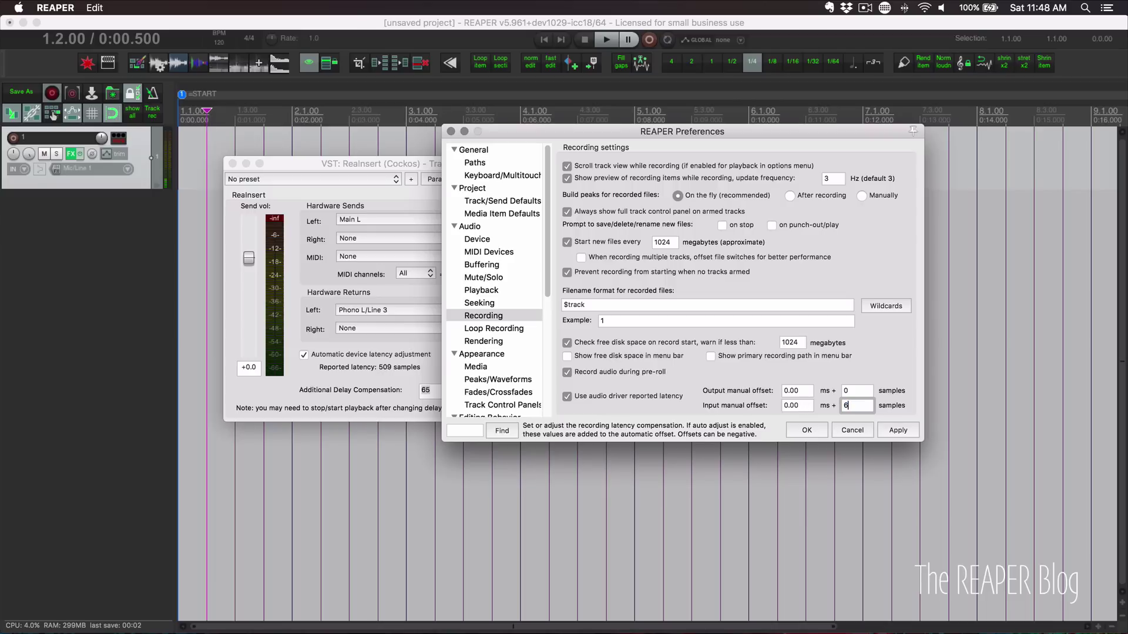
- Confirm the 65-sample offset, unmute AudioFuse, and re-ping to get 0 samples compensation
click(807, 431)
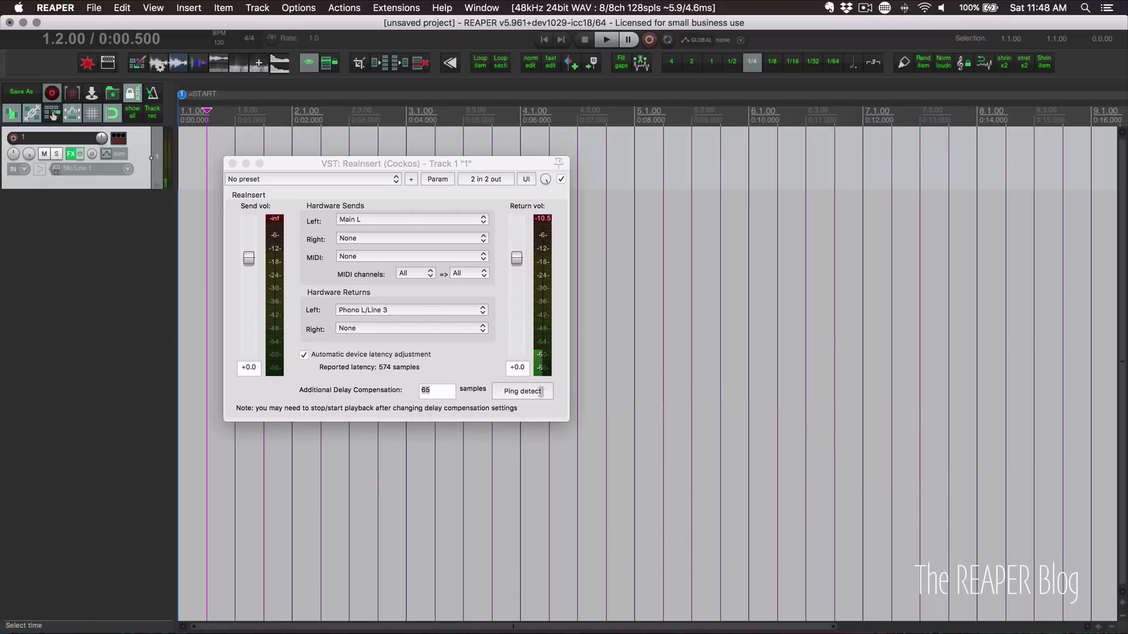
key(super+Tab)
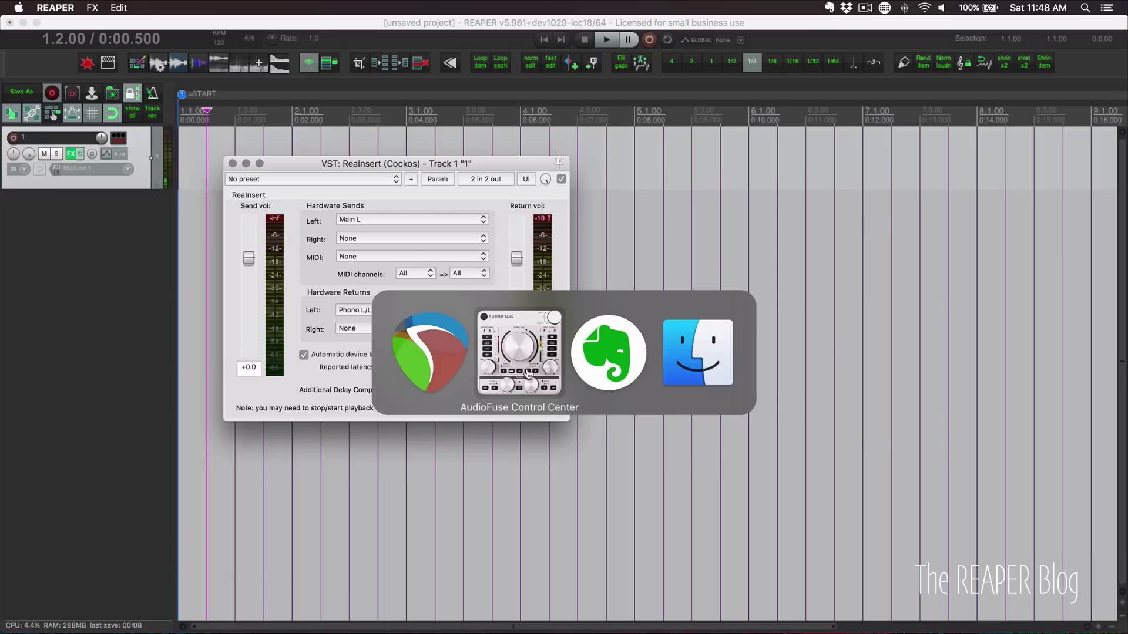
click(652, 390)
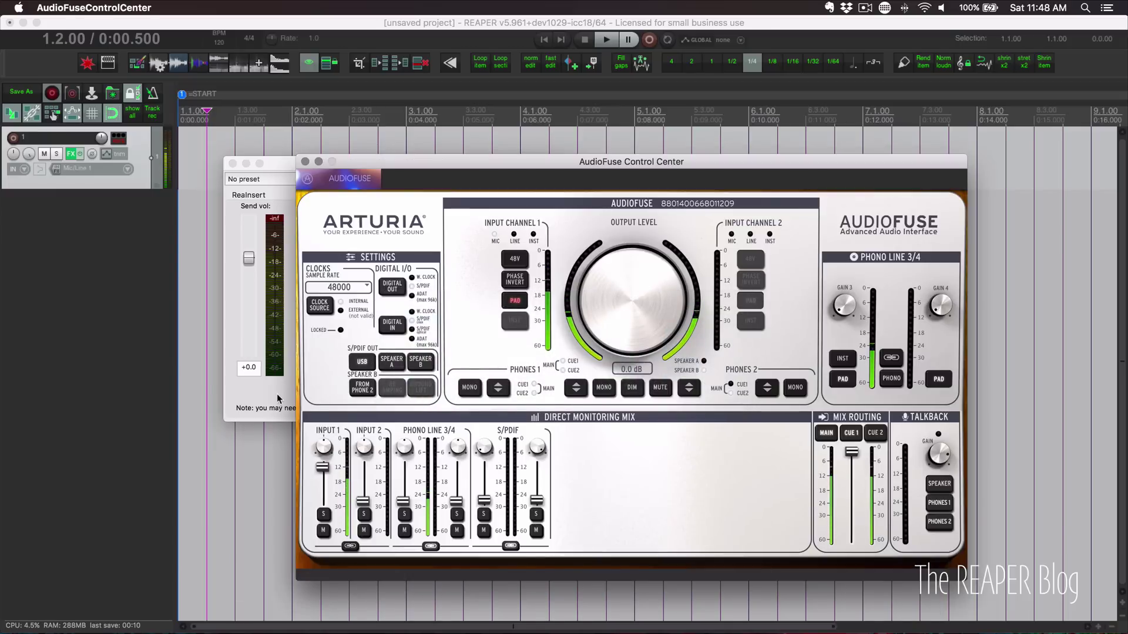
key(super+Tab)
click(516, 389)
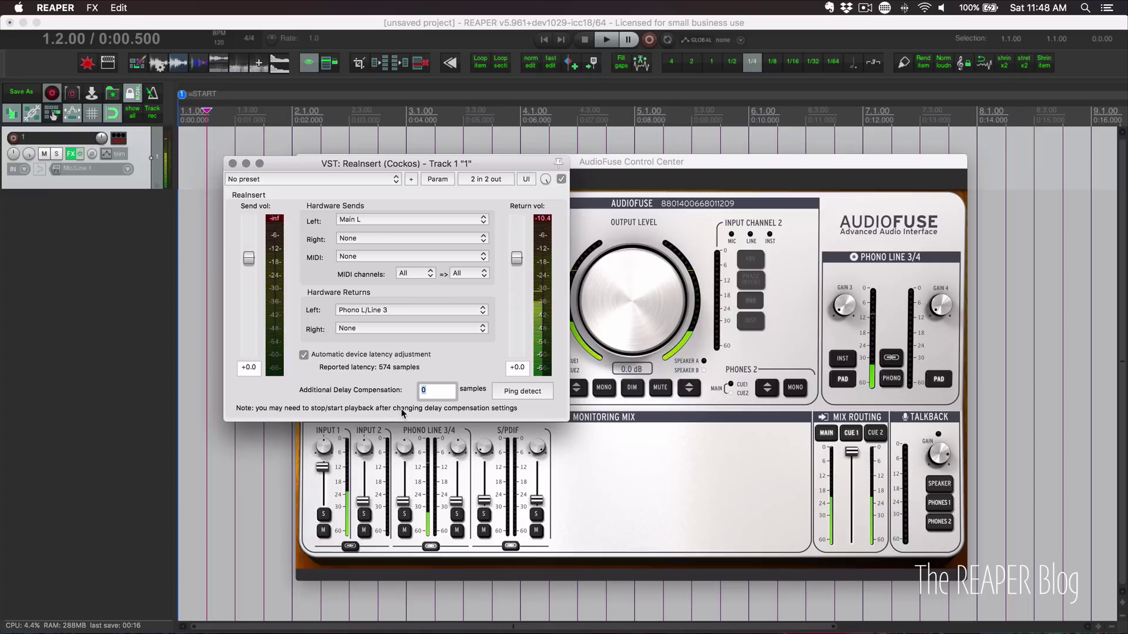
click(400, 435)
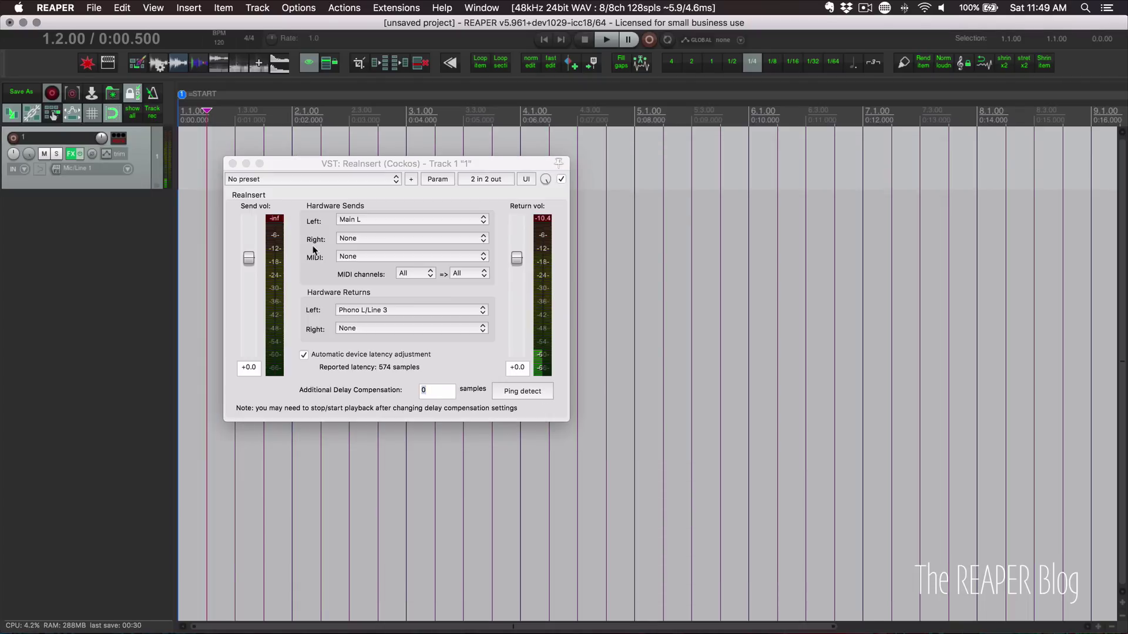